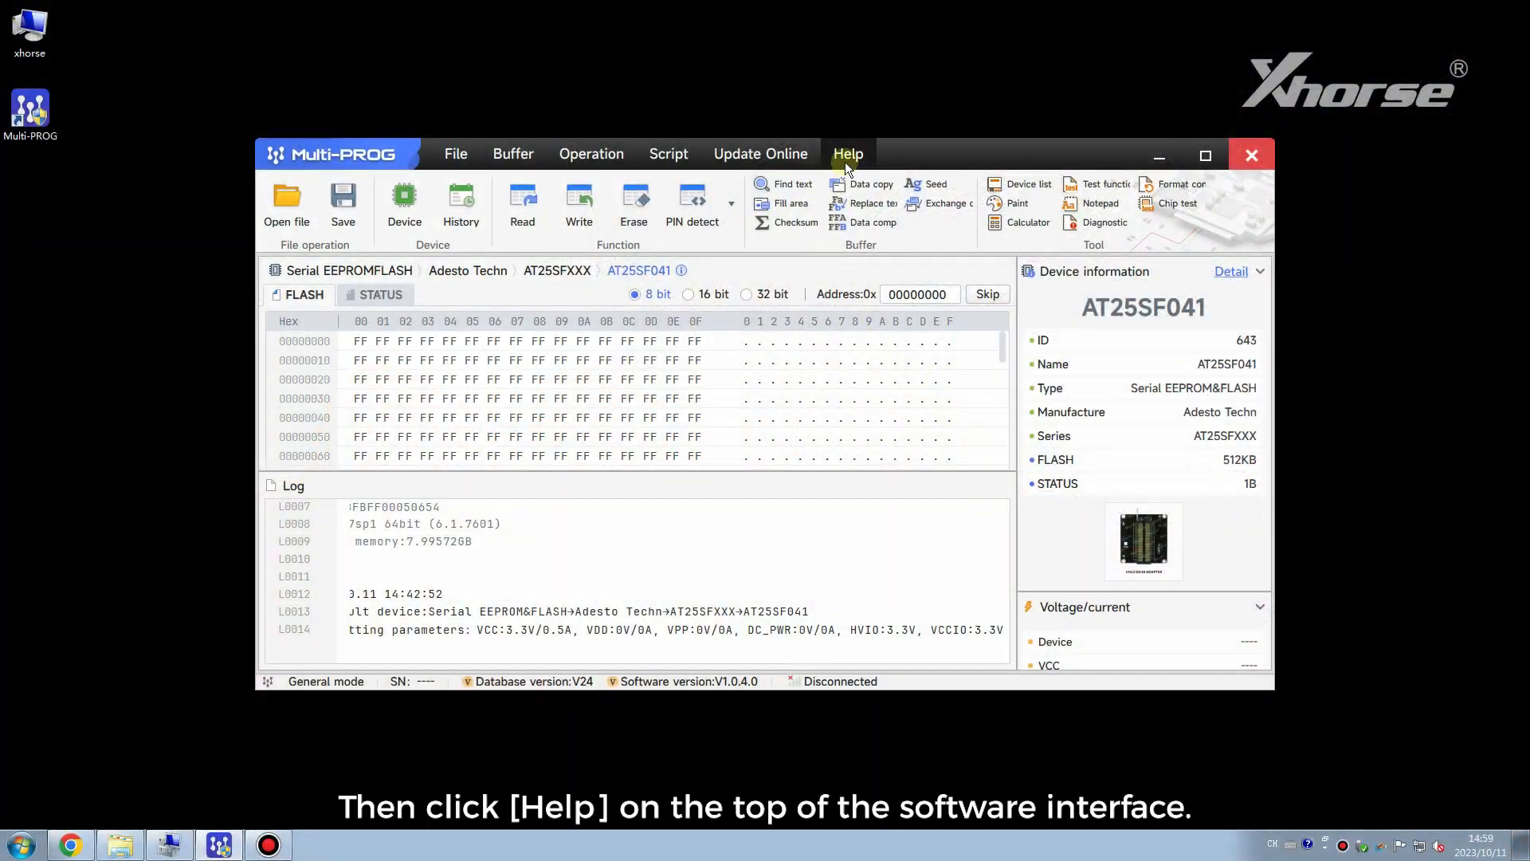
- Launch the driver installation for the multi-prog programmer from the Help menu
click(847, 154)
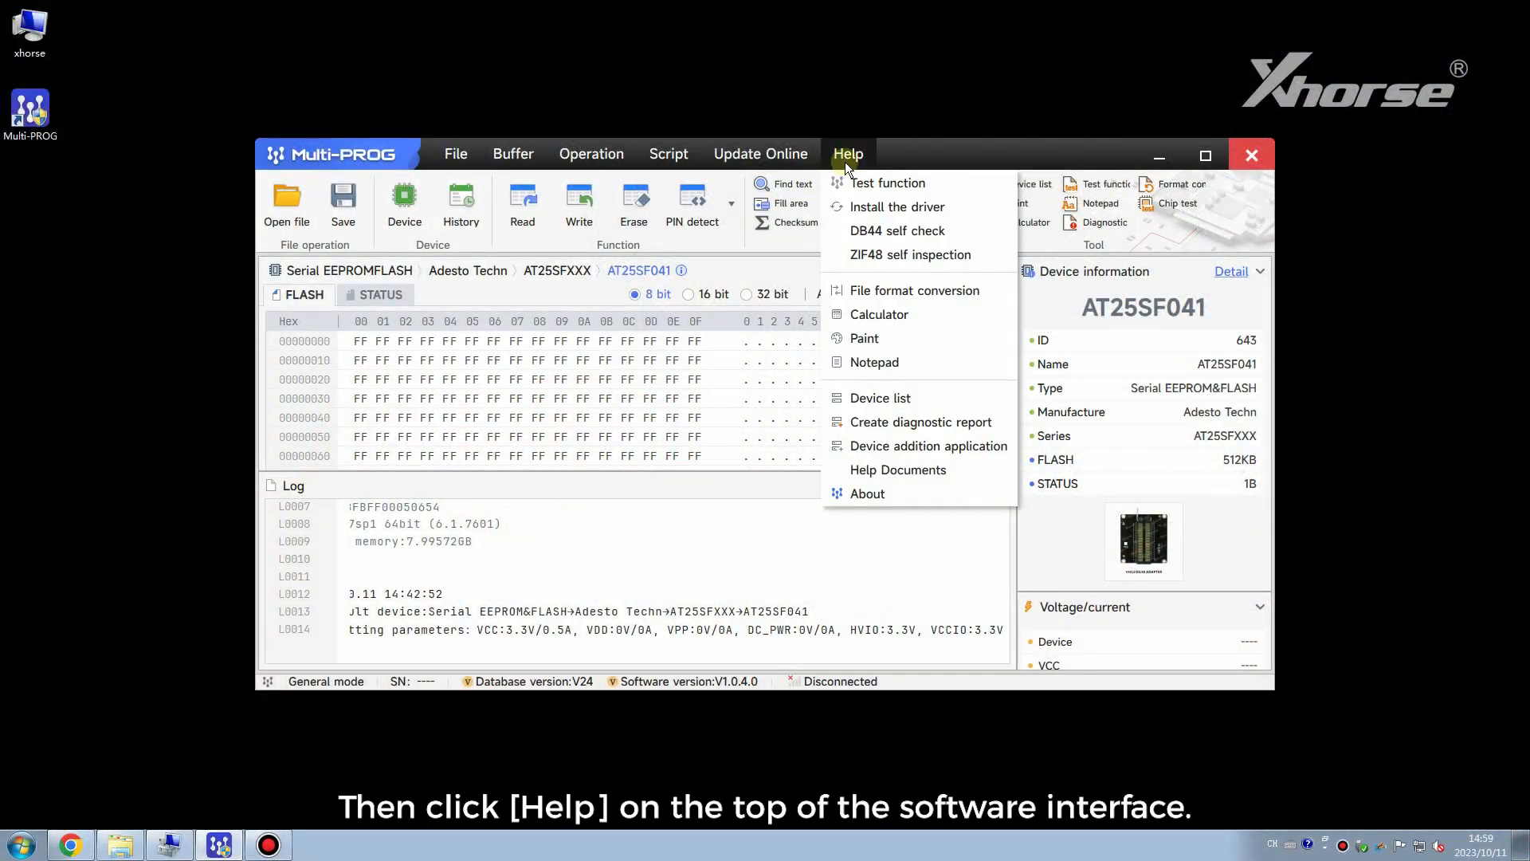
click(848, 208)
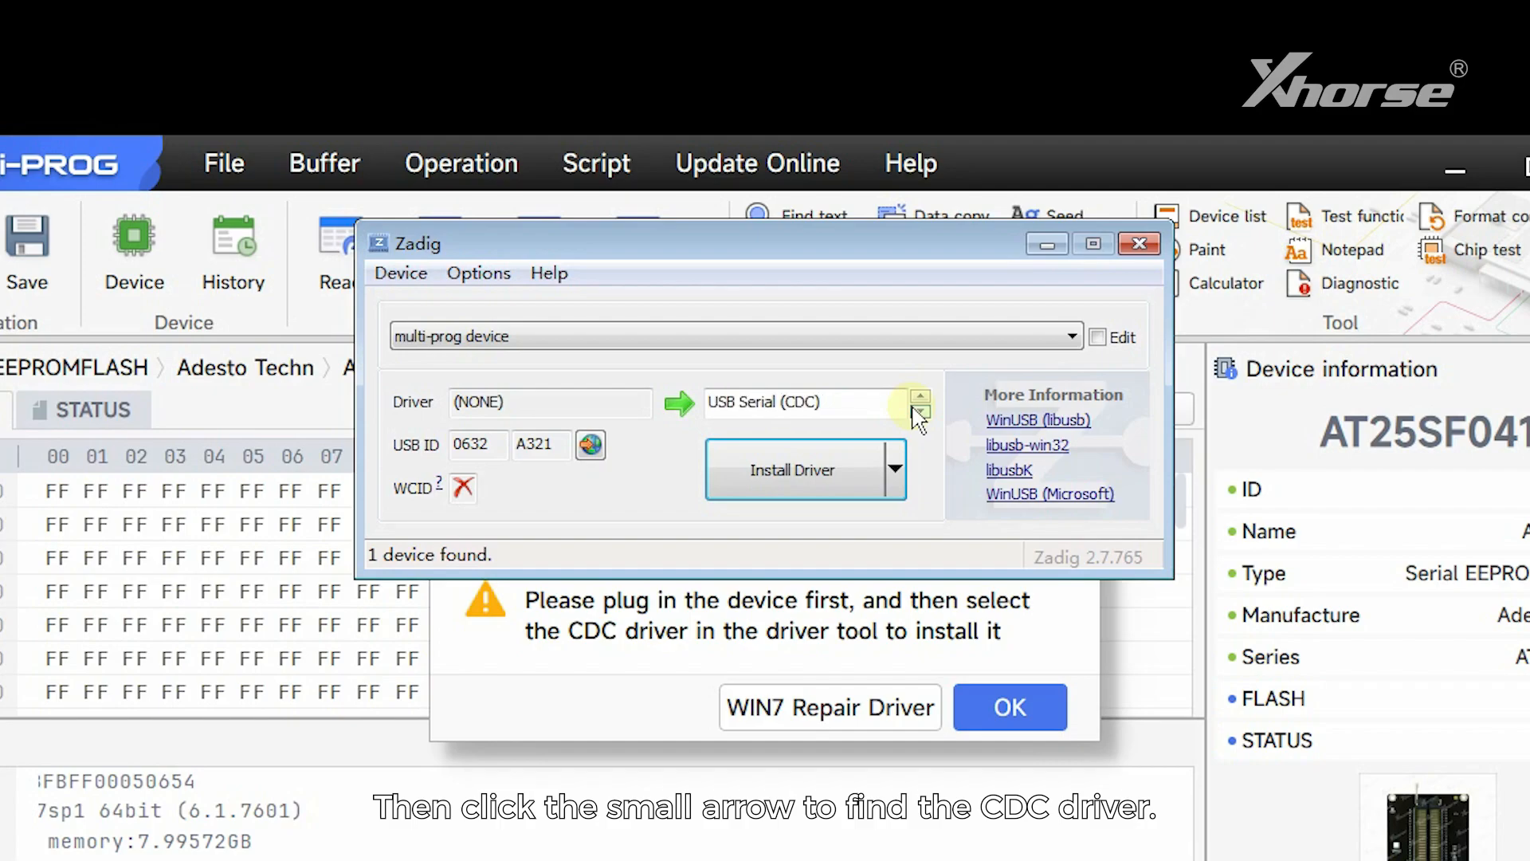
- Install the USB Serial (CDC) driver for the multi-prog device in Zadig
click(791, 471)
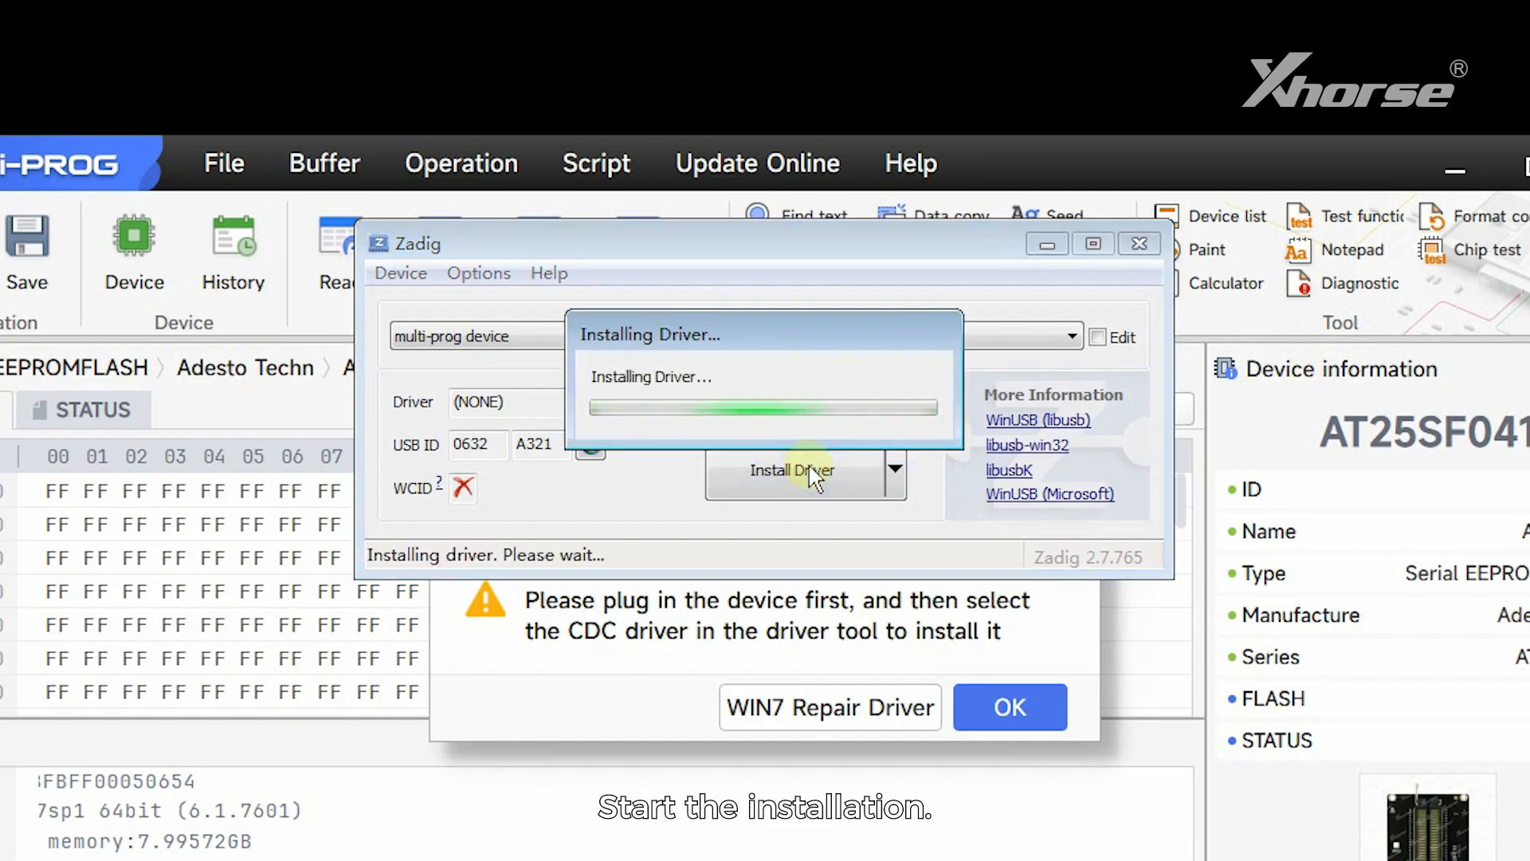